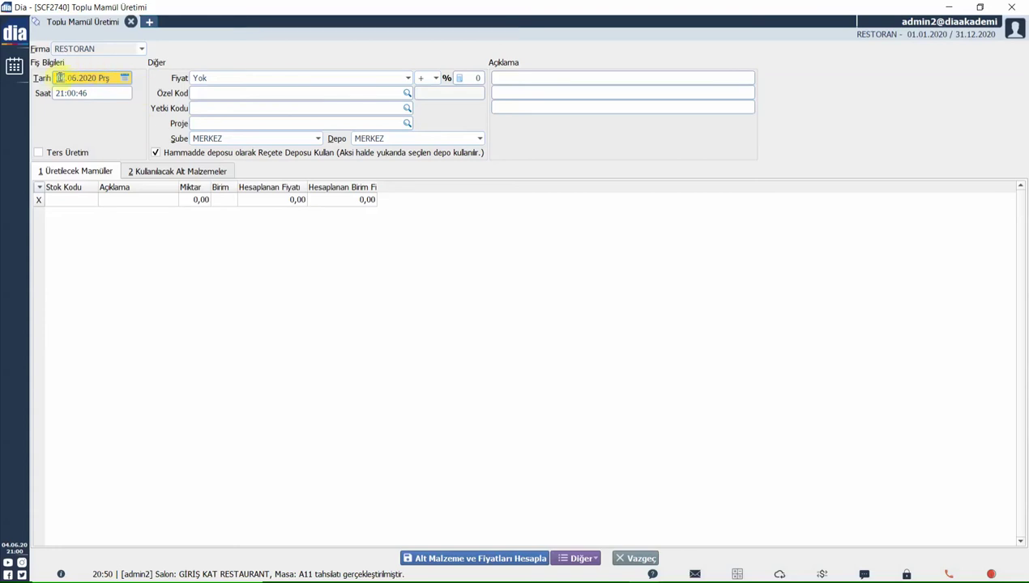
# Step: Bring the negative-stock items as of 04.06.2020 into the list of products to produce
pyautogui.click(63, 81)
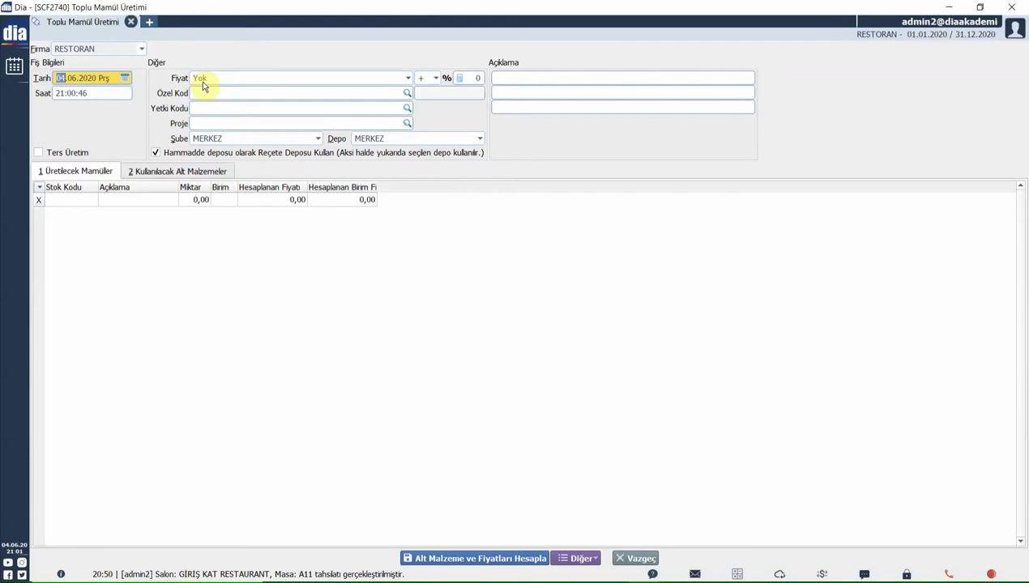
pyautogui.click(579, 558)
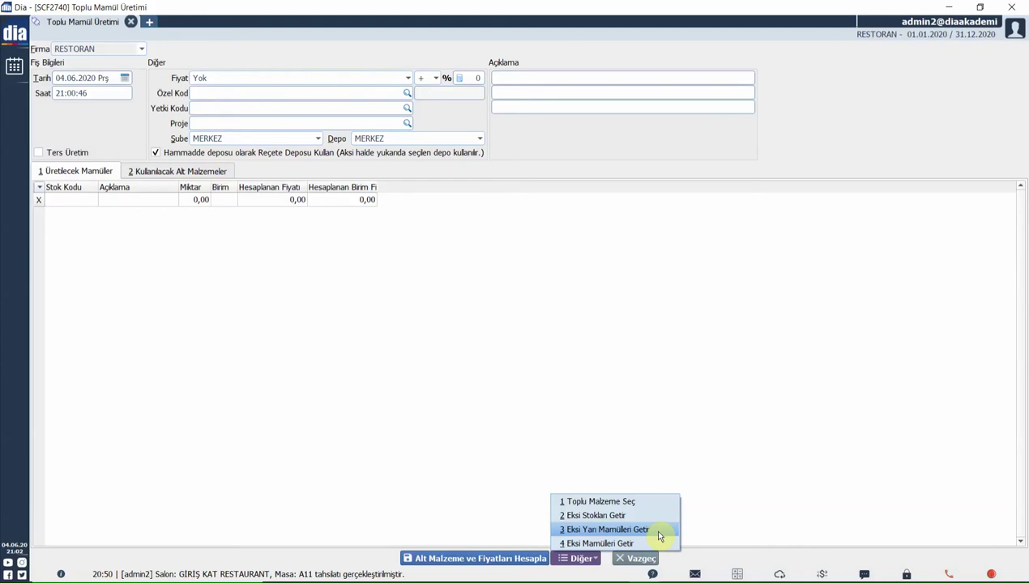
pyautogui.click(653, 516)
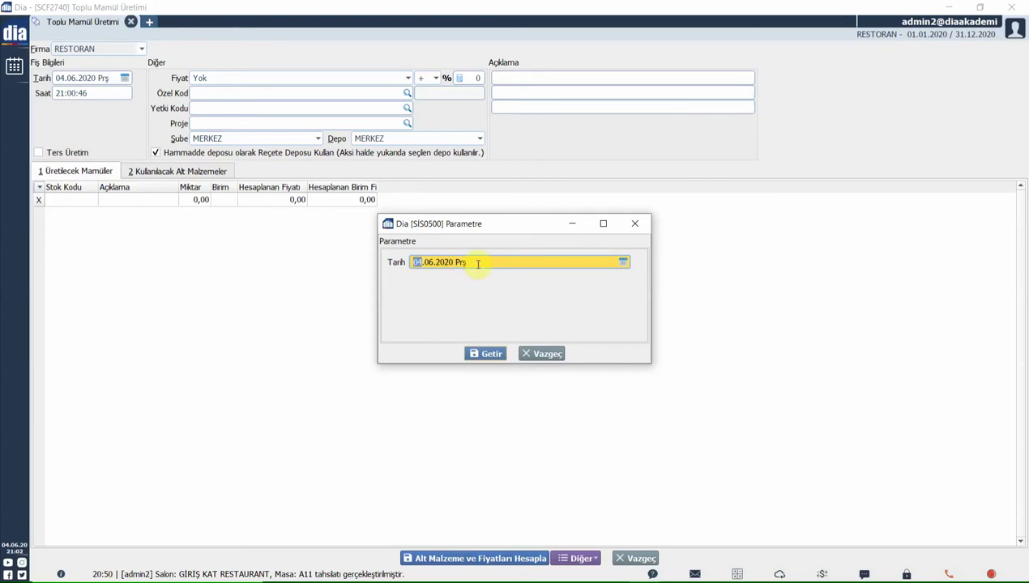
pyautogui.click(489, 353)
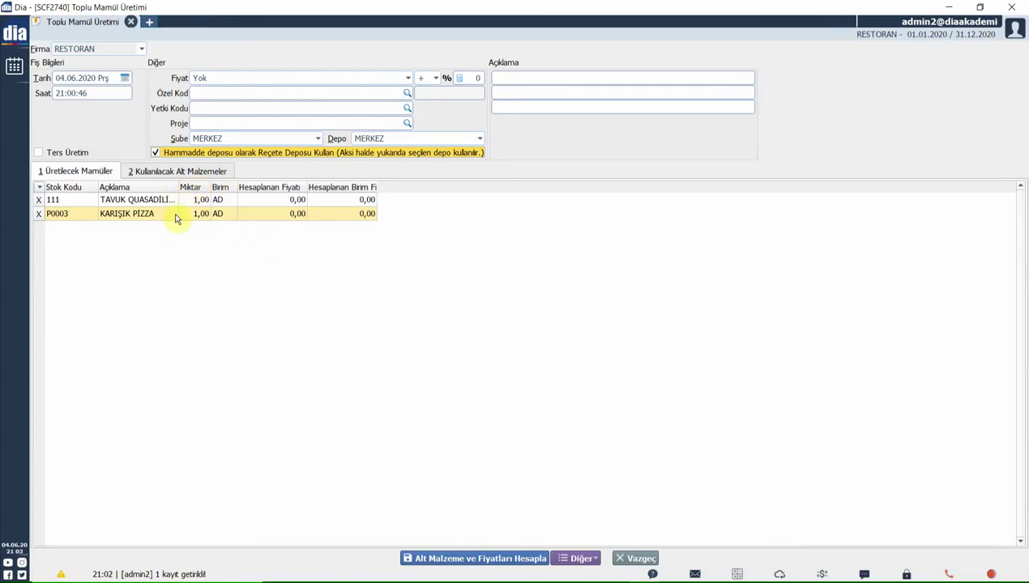
# Step: Look up item 111, TAVUK QUASADİLİAS, in the stock-material list to check its stock quantity, and return without selecting it
pyautogui.click(101, 247)
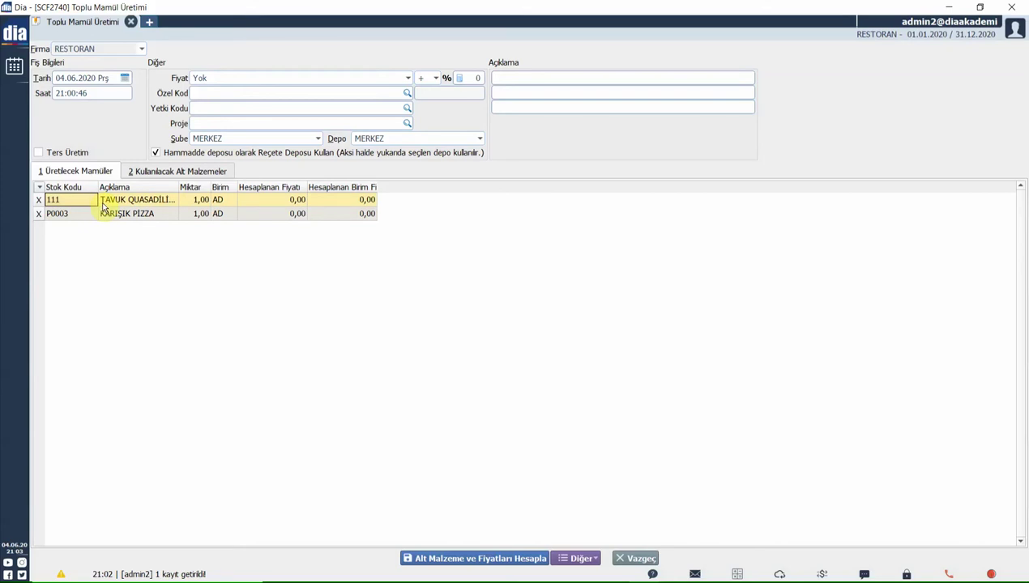
pyautogui.click(194, 213)
pyautogui.press('Up')
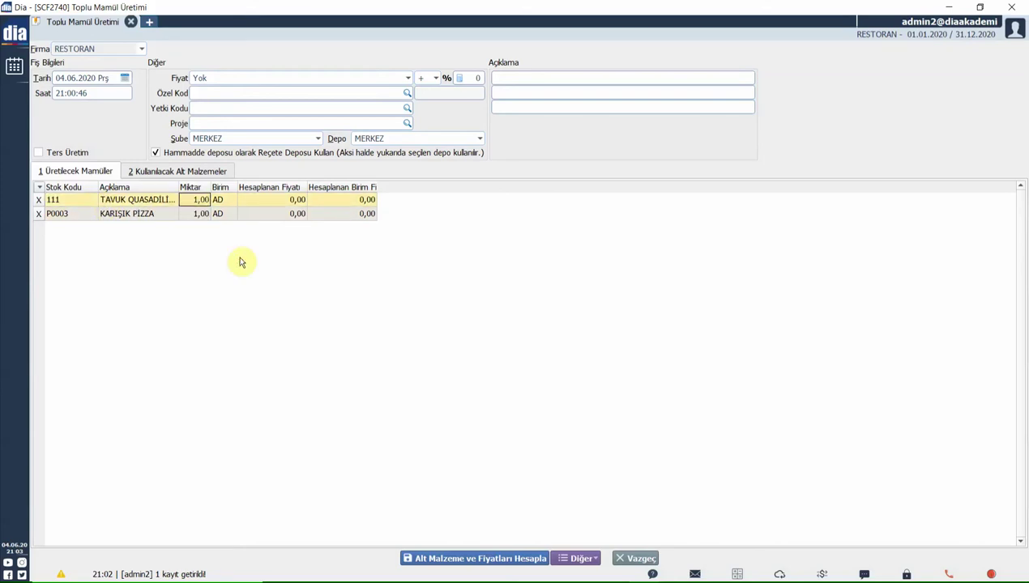
pyautogui.click(85, 257)
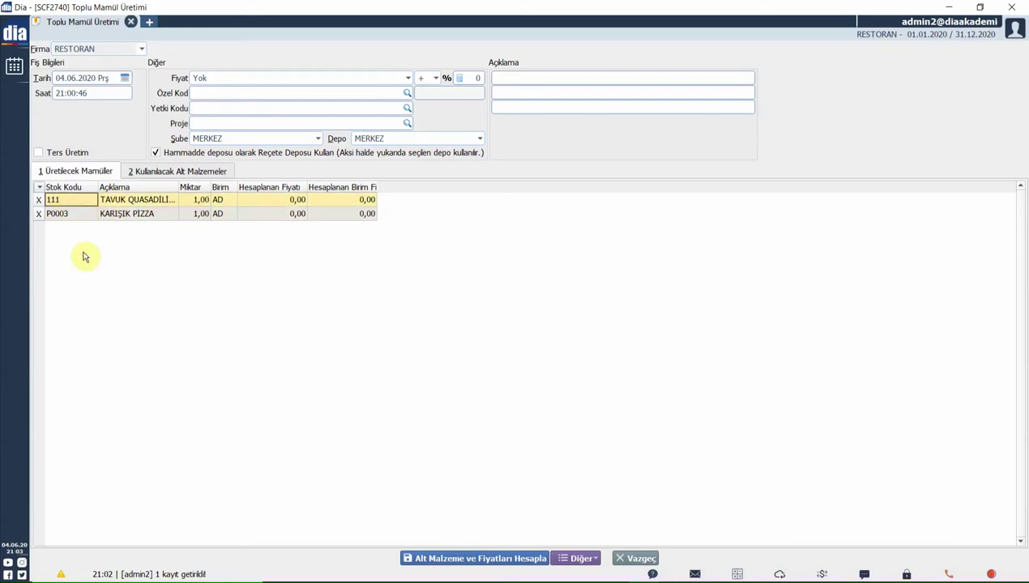
pyautogui.press('F2')
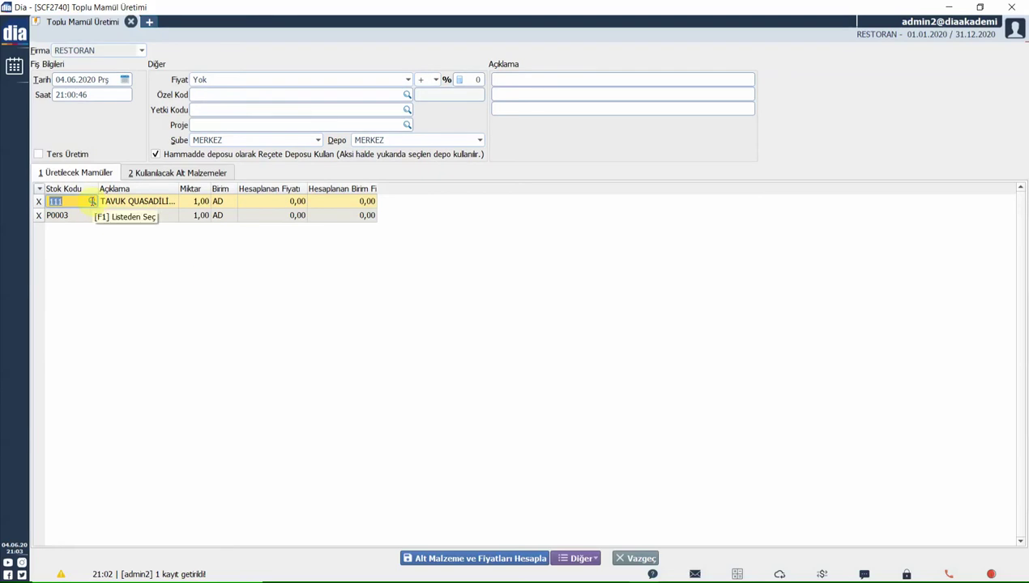
pyautogui.click(91, 201)
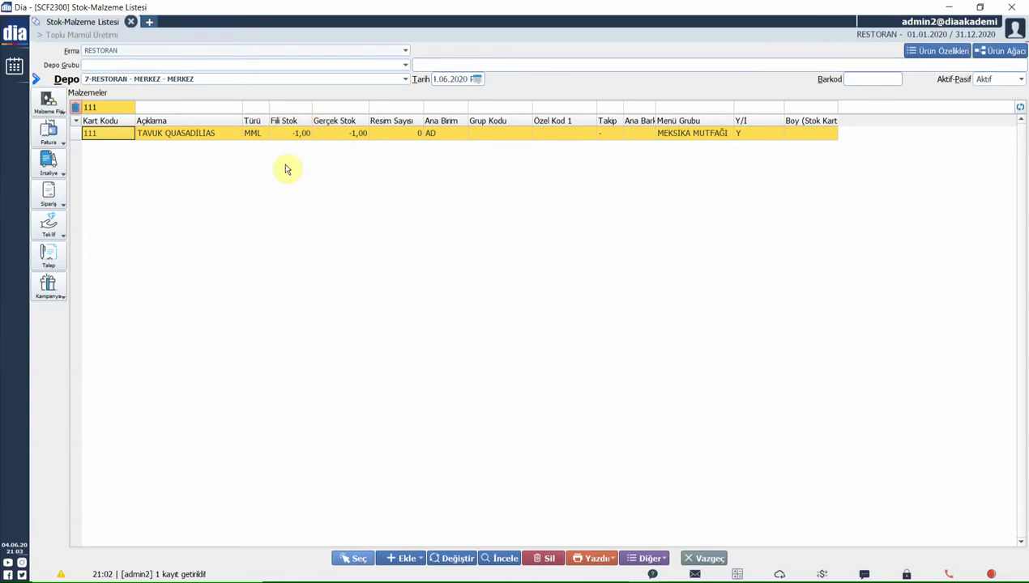
pyautogui.click(704, 558)
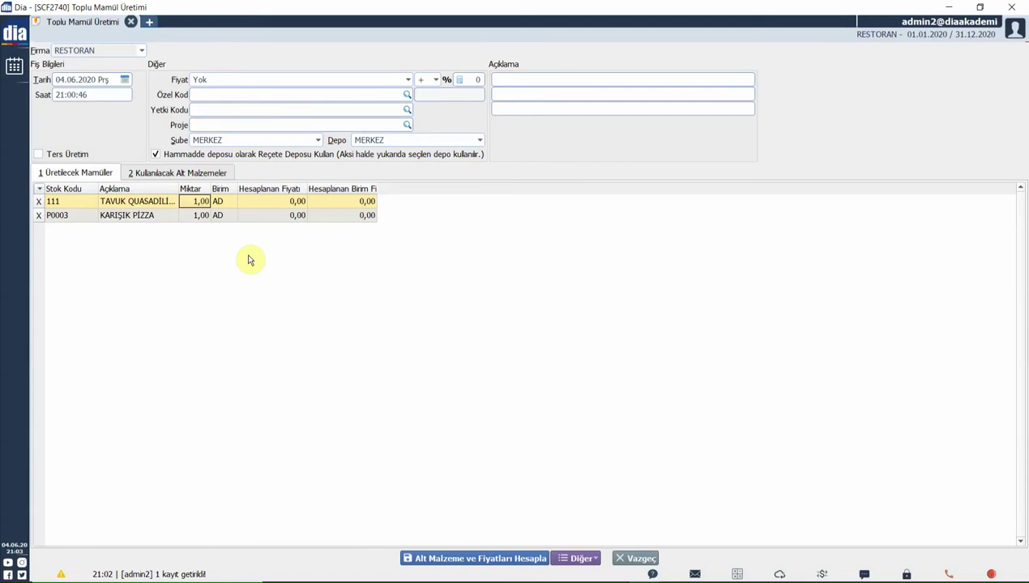
# Step: Set the price basis of the bulk production to Maliyet
pyautogui.click(220, 79)
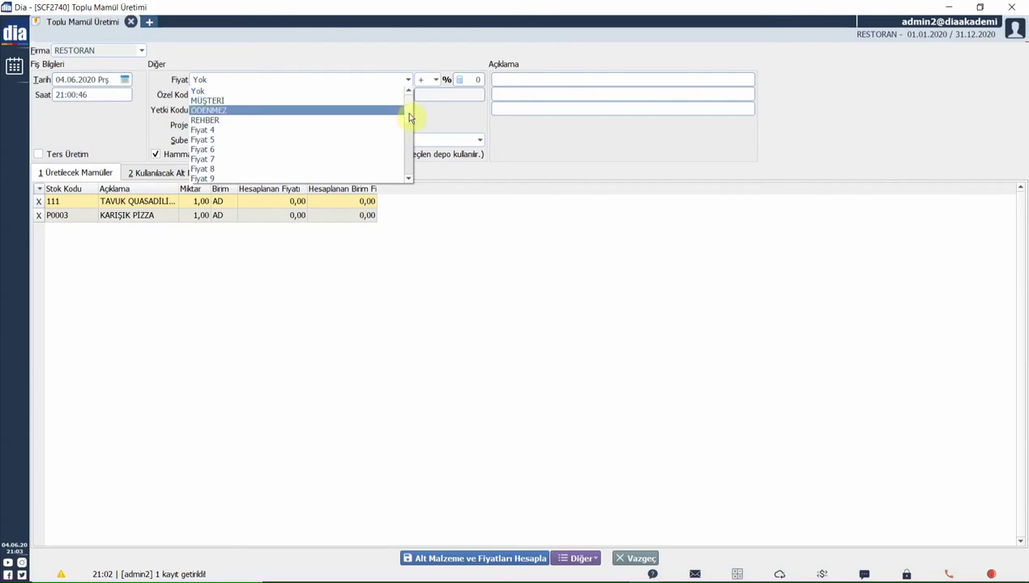
pyautogui.scroll(-1, 409, 120)
pyautogui.moveTo(409, 120); pyautogui.dragTo(409, 142)
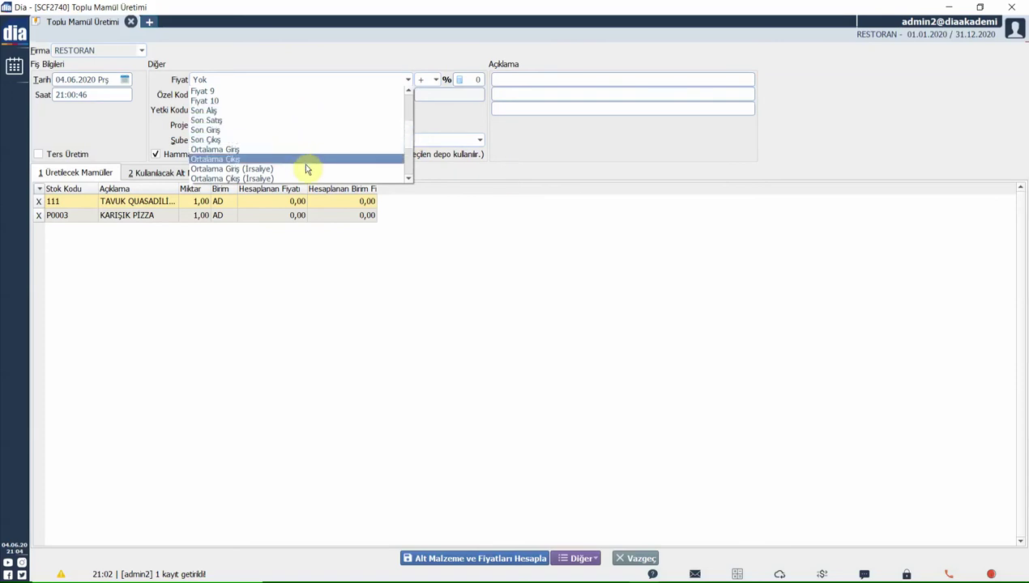
pyautogui.scroll(-3, 405, 181)
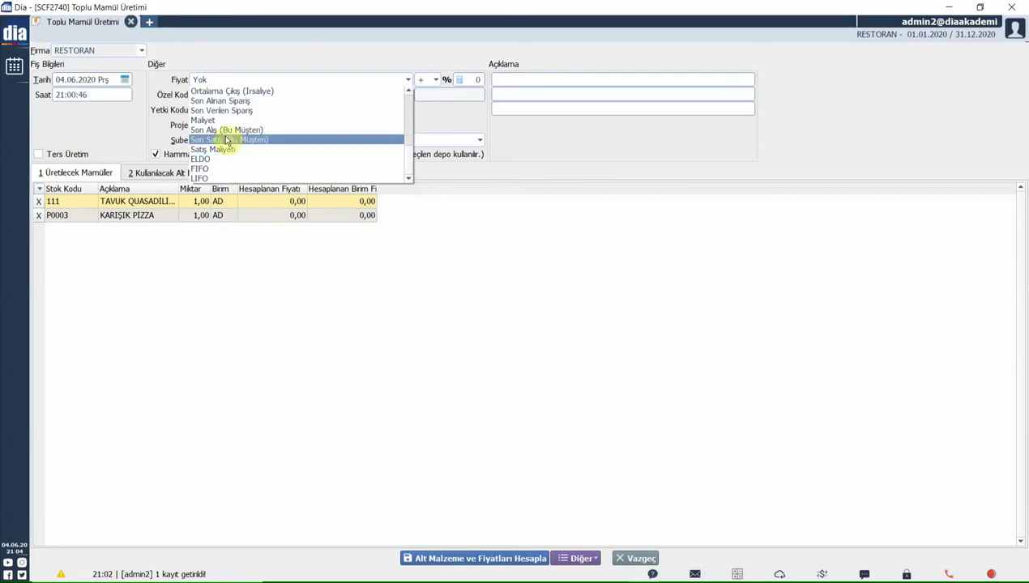
pyautogui.click(217, 122)
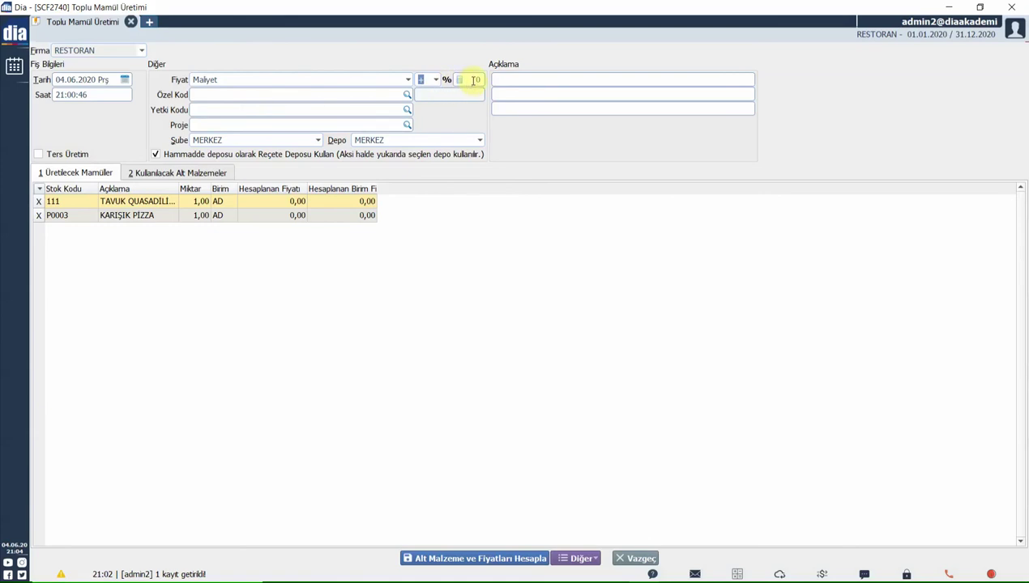
pyautogui.click(548, 95)
pyautogui.click(435, 79)
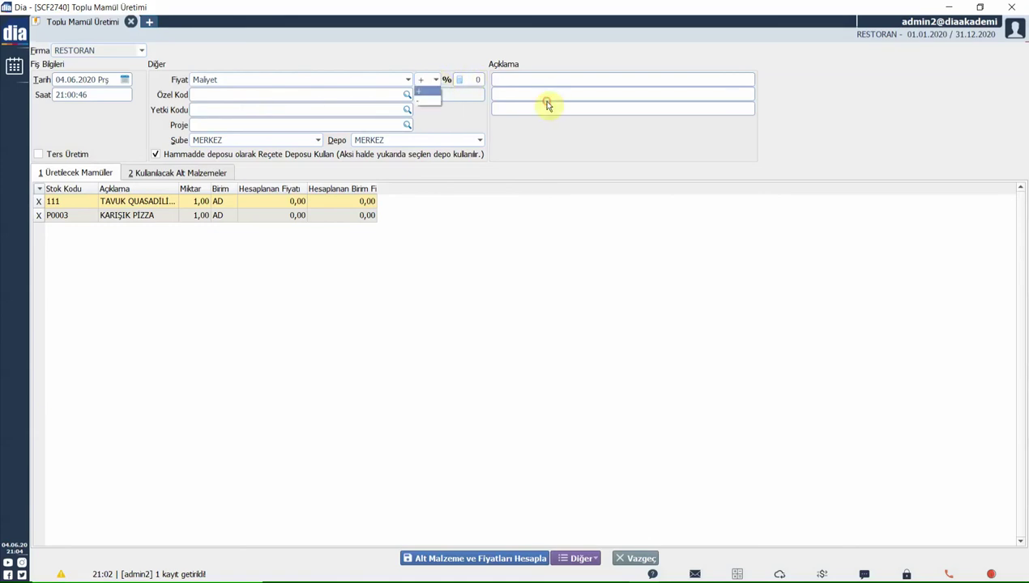
pyautogui.click(429, 92)
pyautogui.click(269, 96)
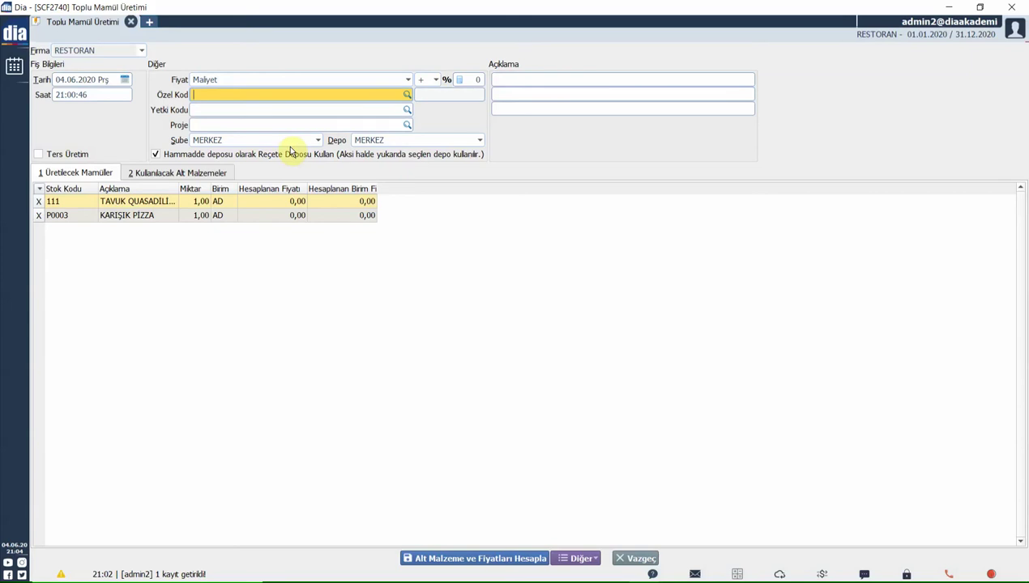
pyautogui.click(499, 80)
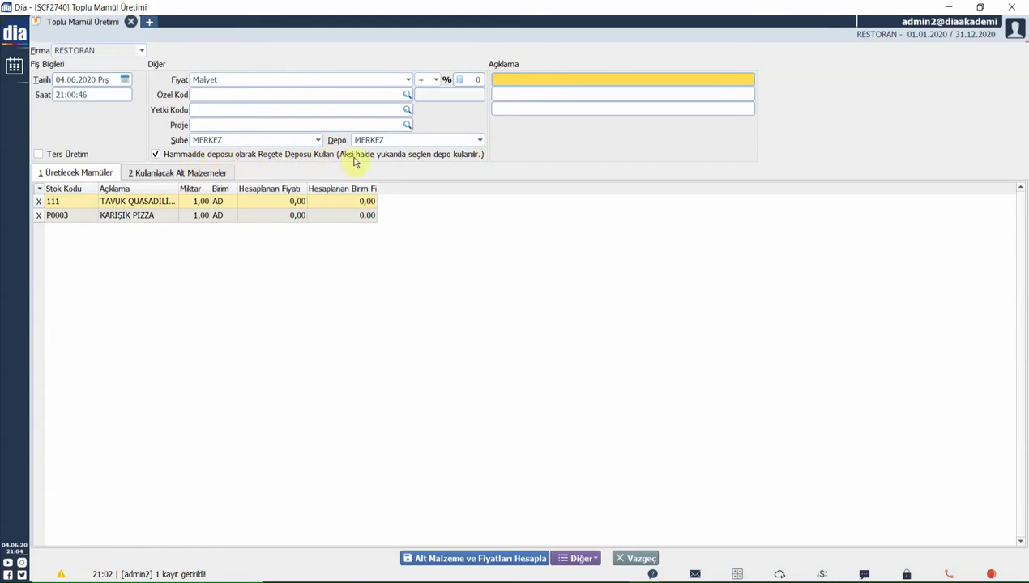
# Step: Examine the recipe of item 111, including the branch and warehouse of its sub-materials, and return to the bulk production without saving
pyautogui.click(113, 251)
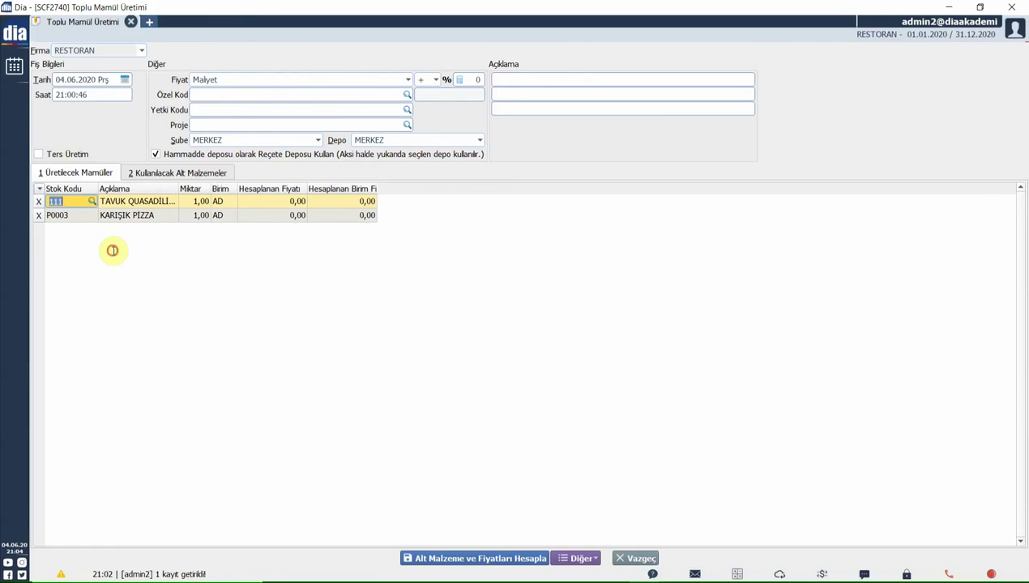
pyautogui.press('F2')
pyautogui.click(646, 559)
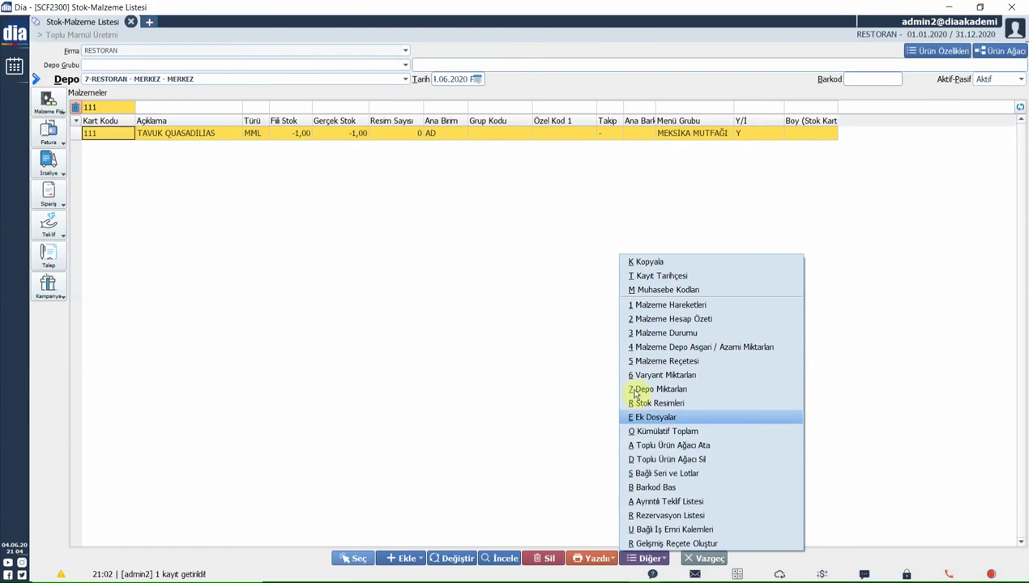
pyautogui.click(636, 361)
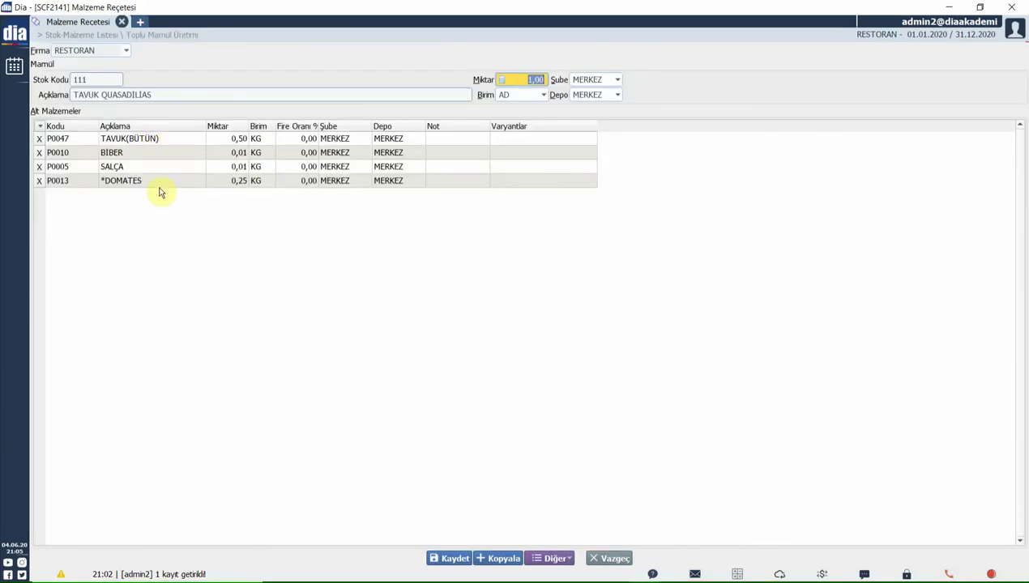
pyautogui.click(418, 177)
pyautogui.click(419, 186)
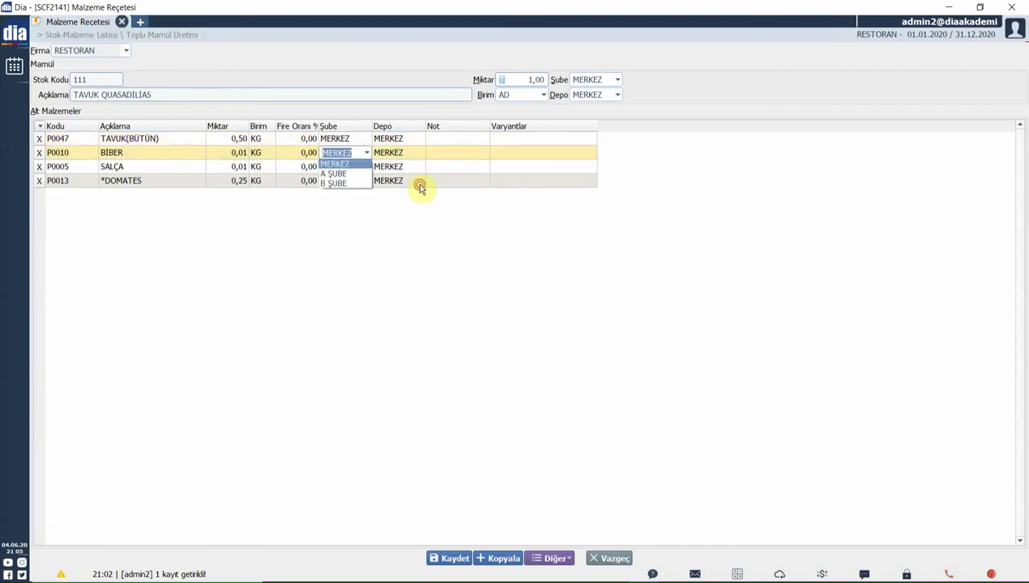
pyautogui.click(338, 168)
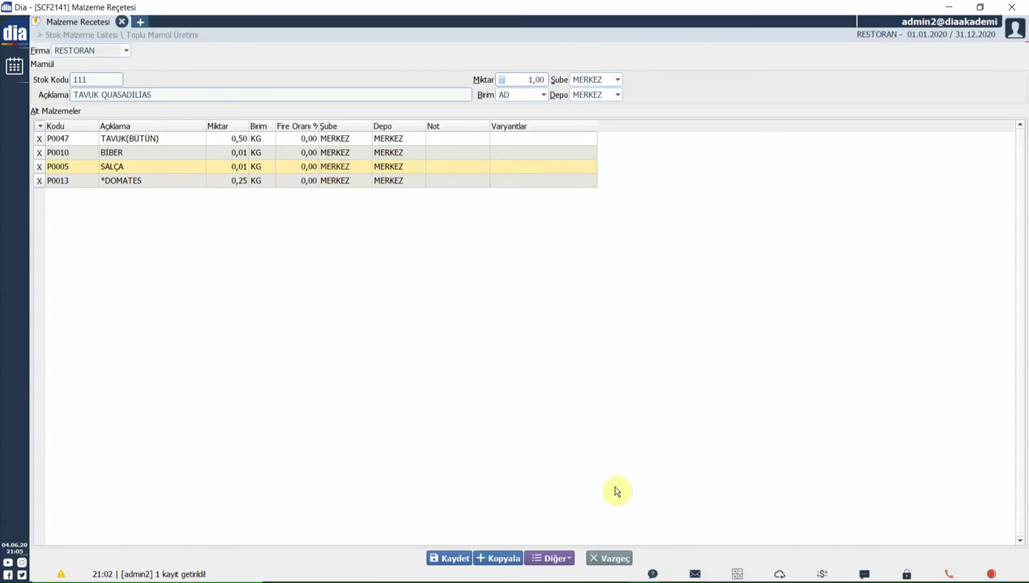
pyautogui.click(600, 558)
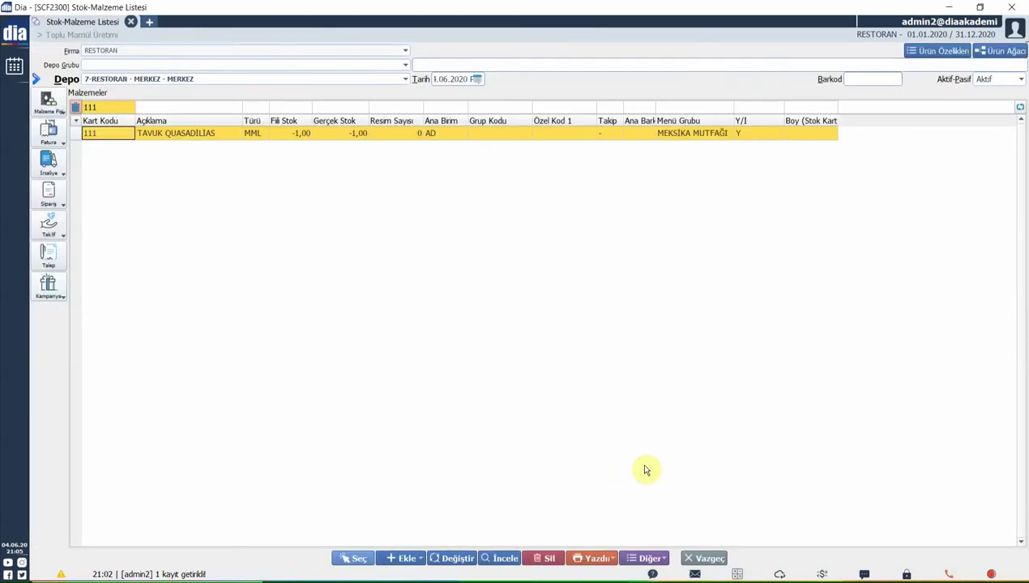
pyautogui.click(705, 558)
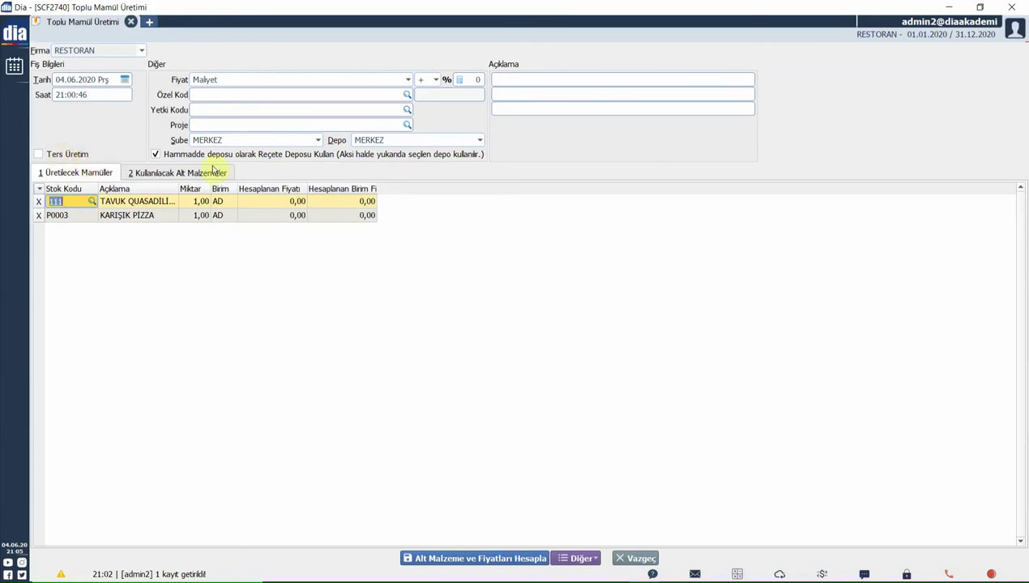
# Step: Calculate the sub-materials and prices, and review the calculated prices of both products to produce
pyautogui.click(427, 560)
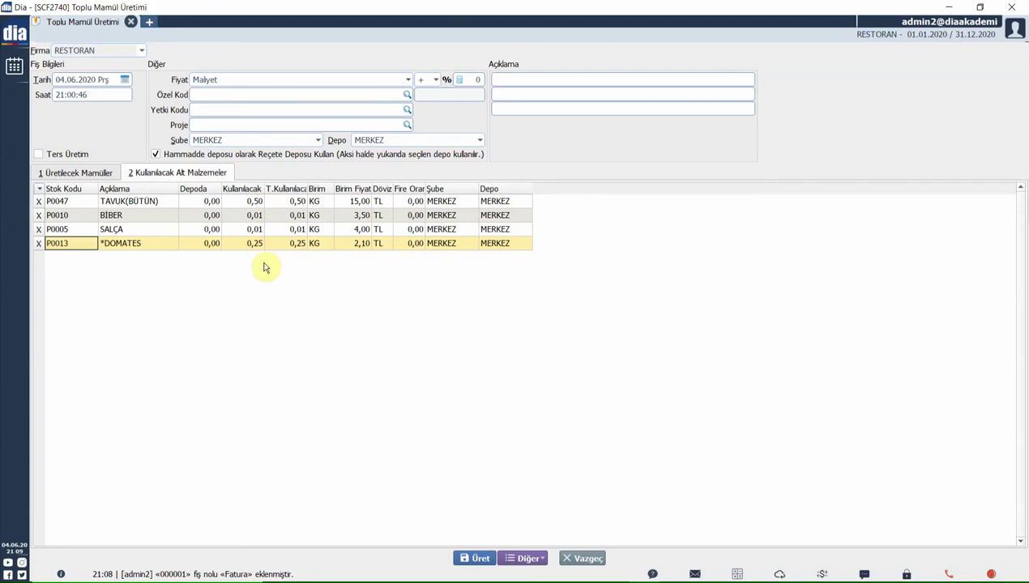
pyautogui.doubleClick(307, 189)
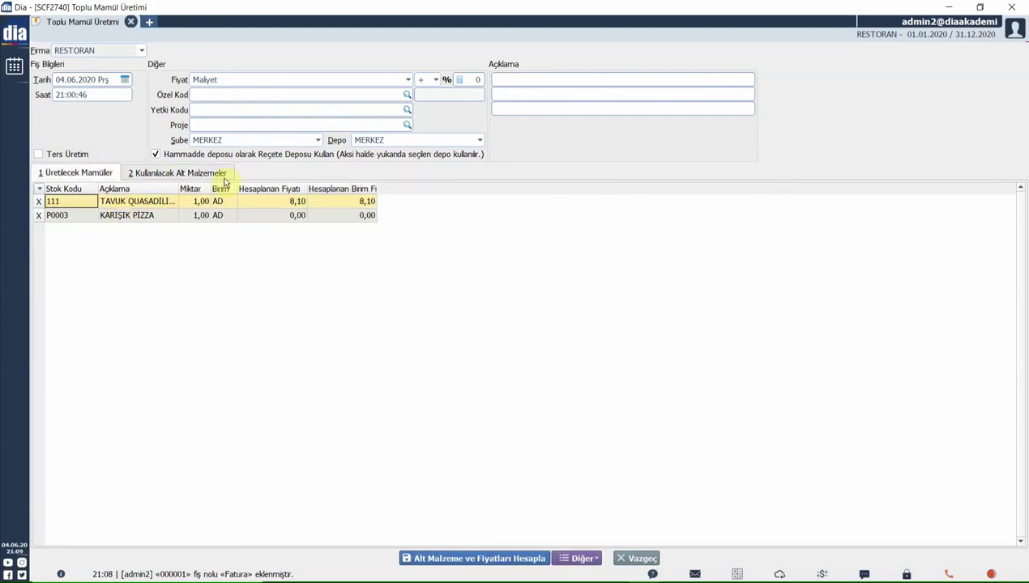
pyautogui.click(261, 201)
pyautogui.click(347, 202)
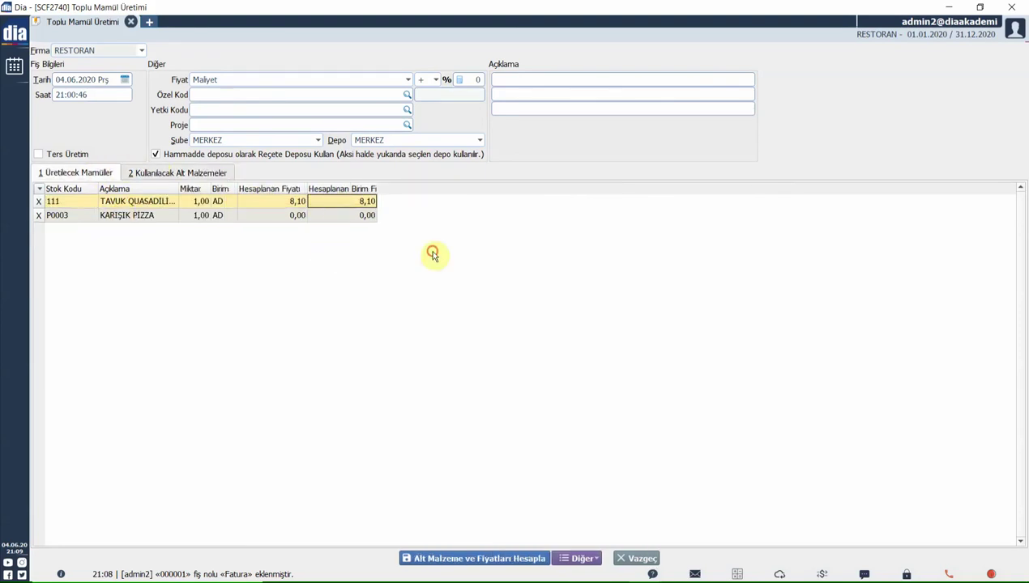
pyautogui.click(132, 215)
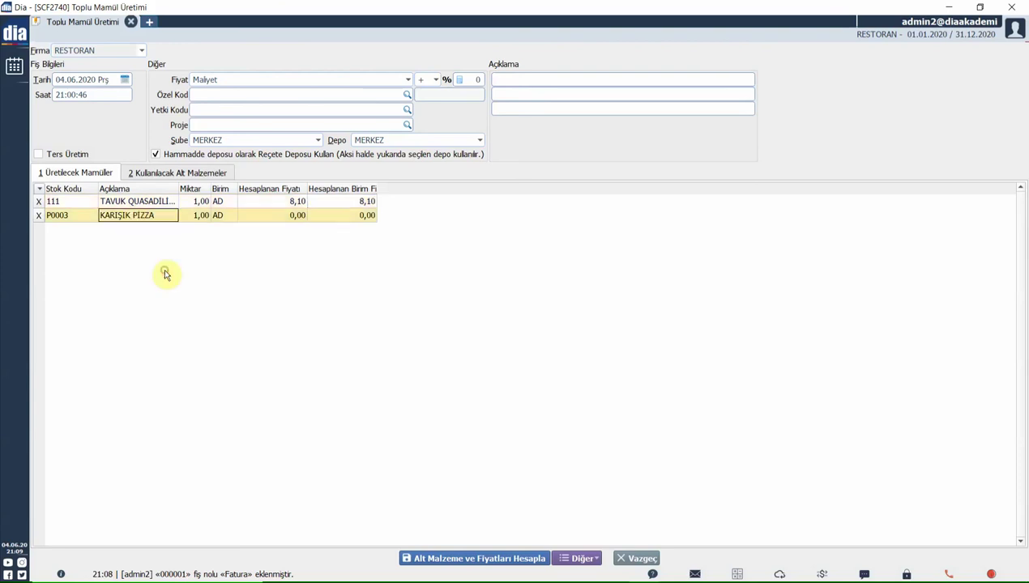
pyautogui.click(269, 216)
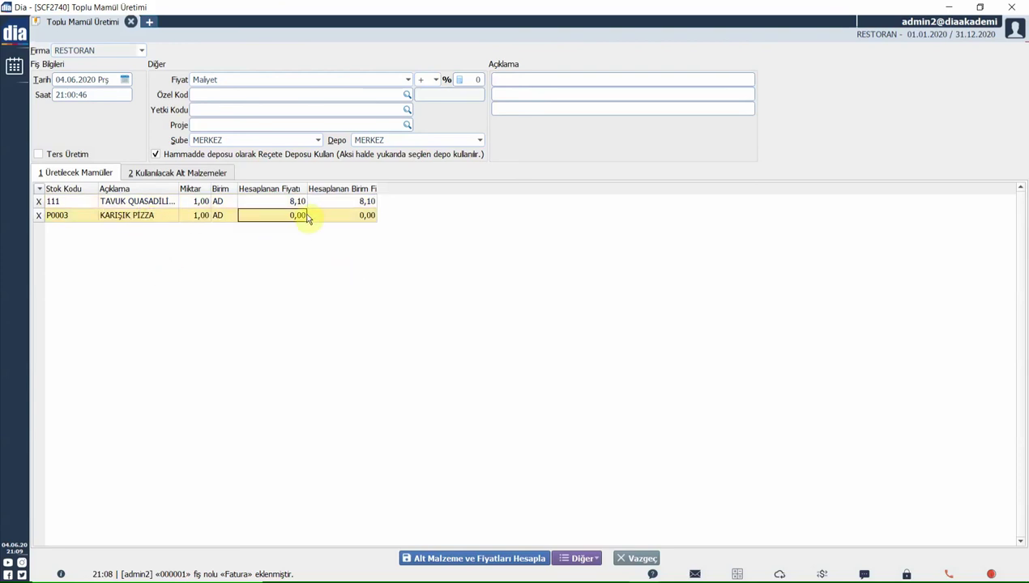
pyautogui.click(345, 216)
pyautogui.click(290, 217)
# Step: Check the sub-materials to be used, and run the bulk production with confirmation
pyautogui.click(202, 174)
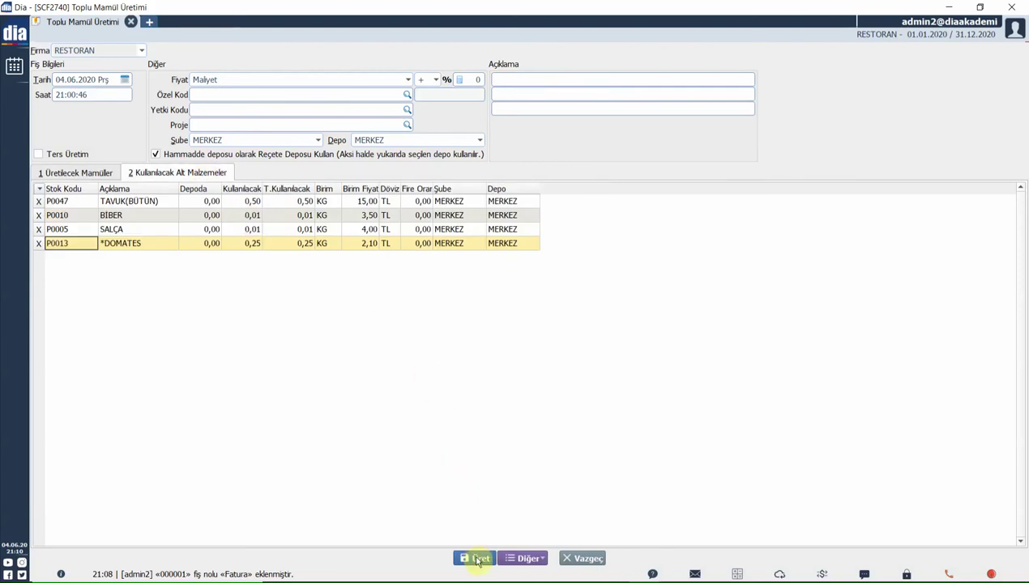
pyautogui.click(479, 559)
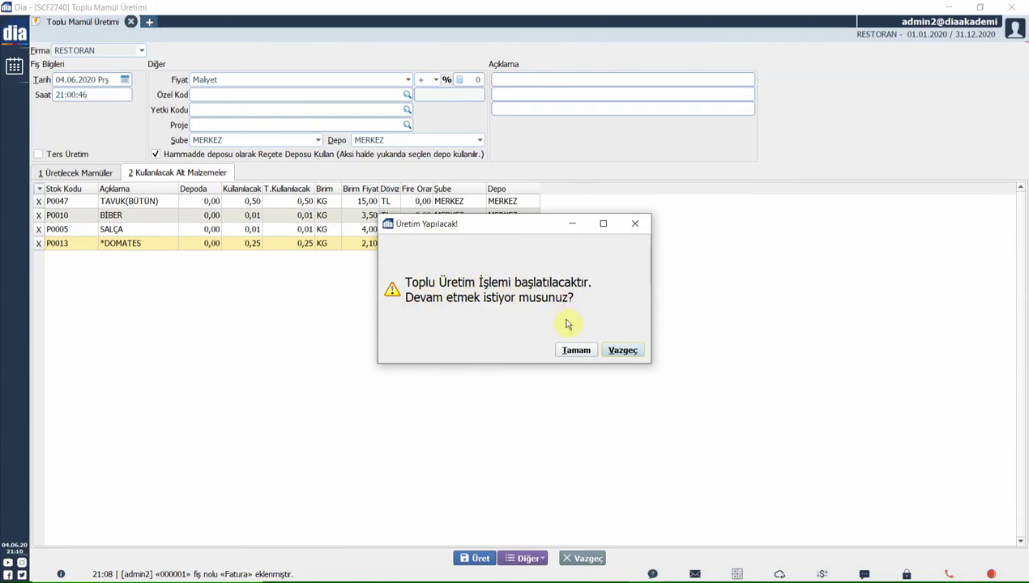
pyautogui.click(571, 350)
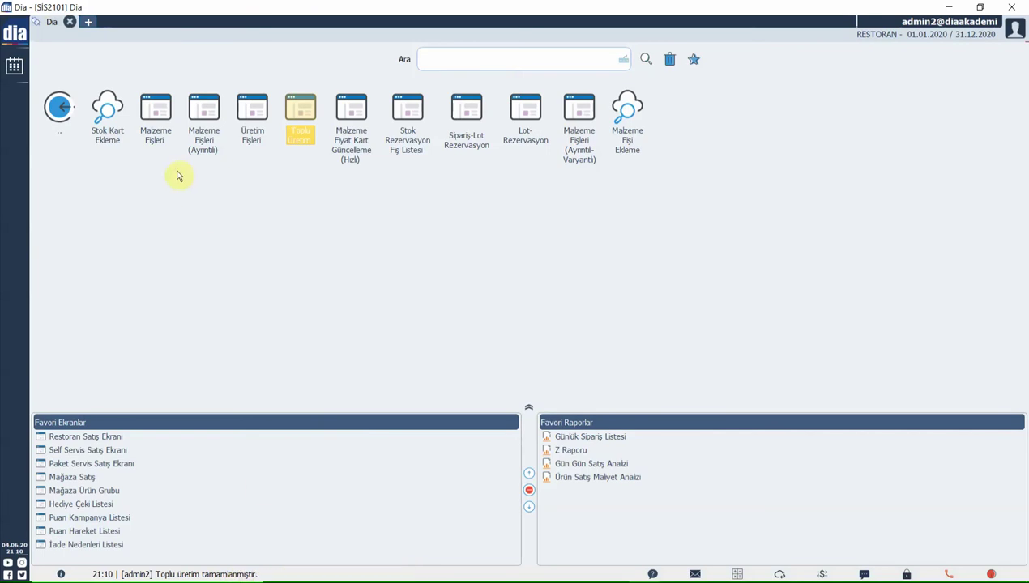
# Step: View the material slips list, and open the stock-material list in a second tab
pyautogui.click(156, 117)
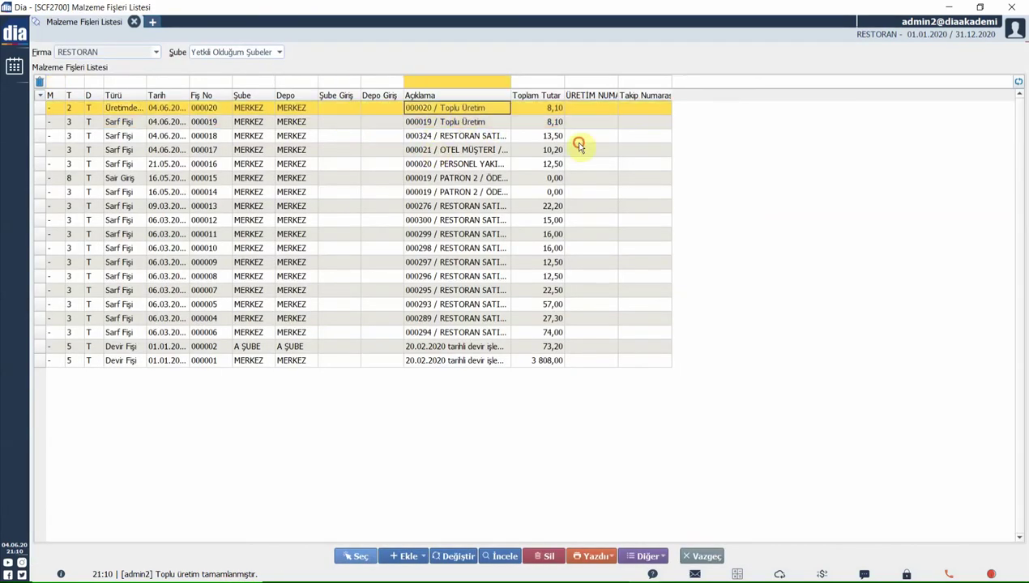
pyautogui.click(153, 24)
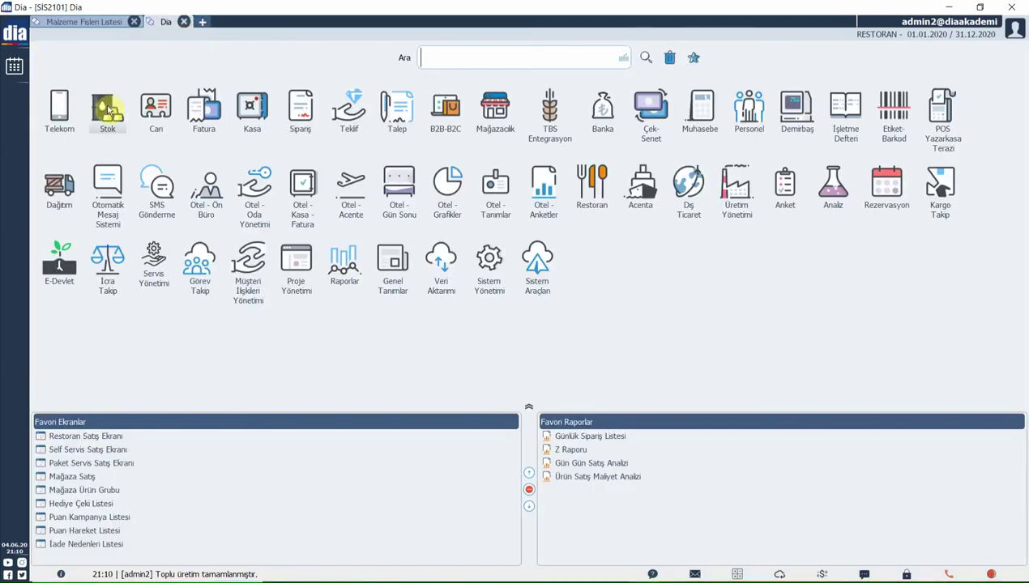
pyautogui.click(132, 133)
pyautogui.click(132, 134)
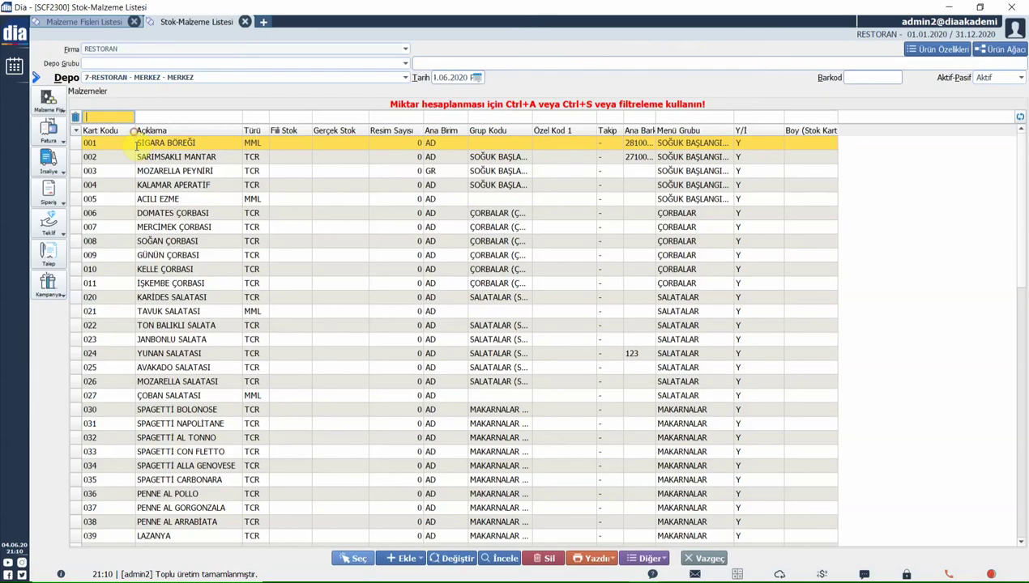
# Step: Filter the stock list by card code 111, and examine the quantities in that item's material movements
pyautogui.write('111')
pyautogui.press('Return')
pyautogui.click(308, 134)
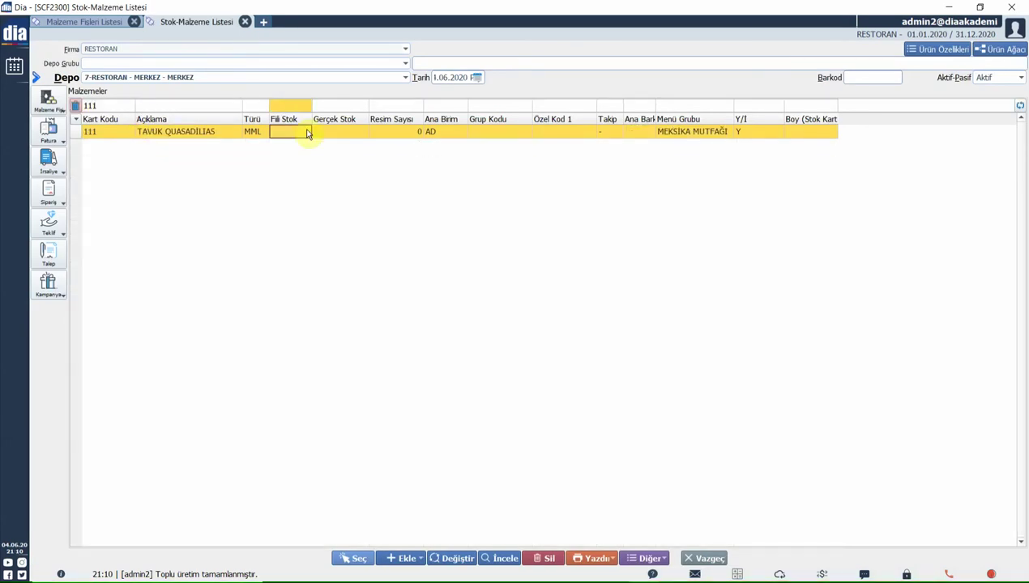
pyautogui.click(646, 558)
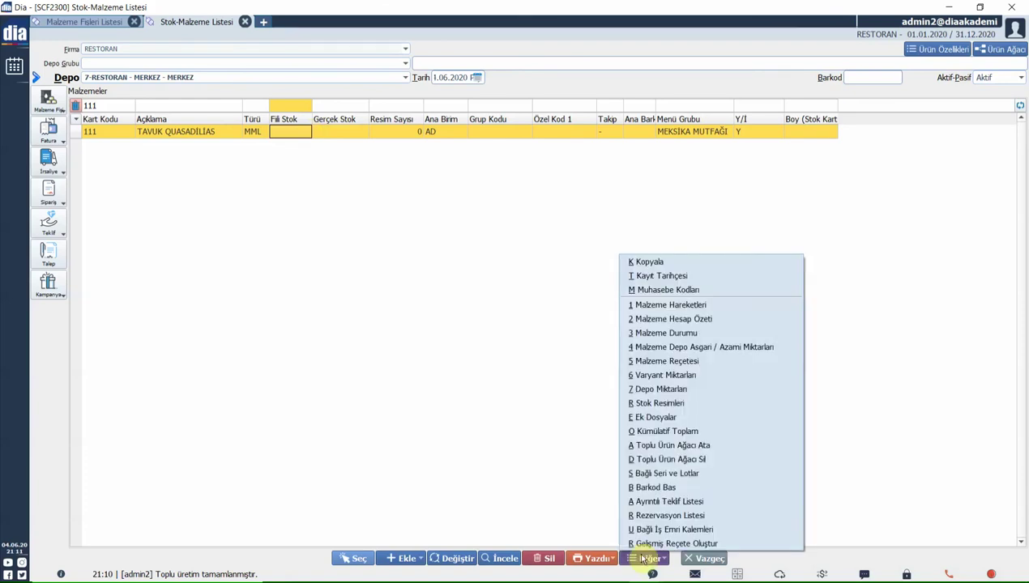
pyautogui.click(694, 306)
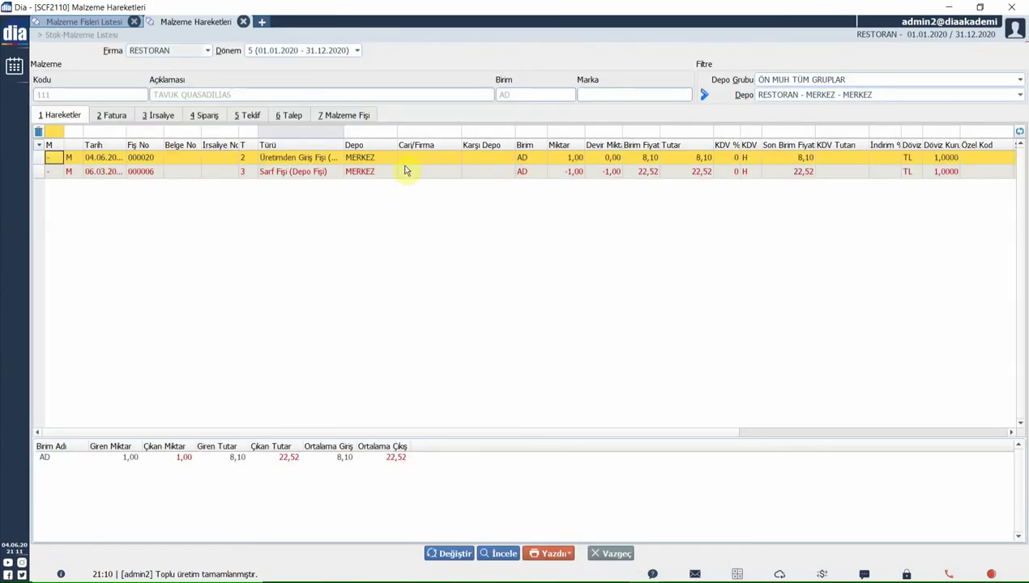
pyautogui.press('Right')
pyautogui.press('Up')
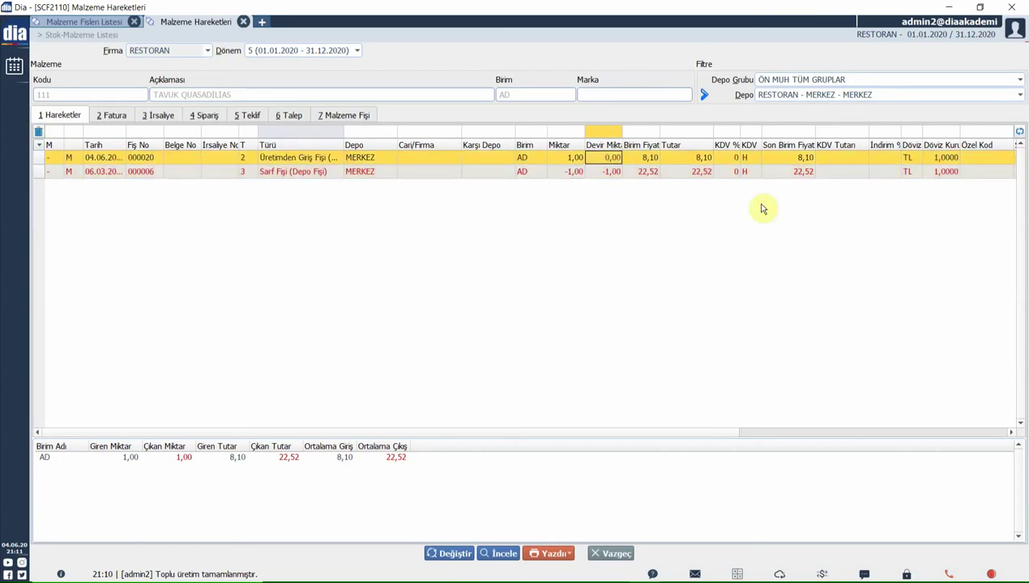